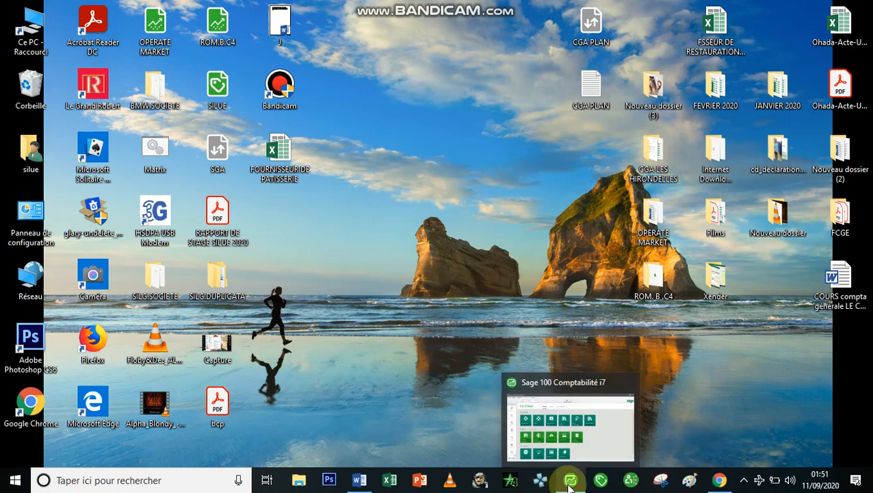
Bring the Sage 100 Comptabilité i7 window back to its IntuiSage home screen
{"action": "left_click", "coordinate": [567, 484]}
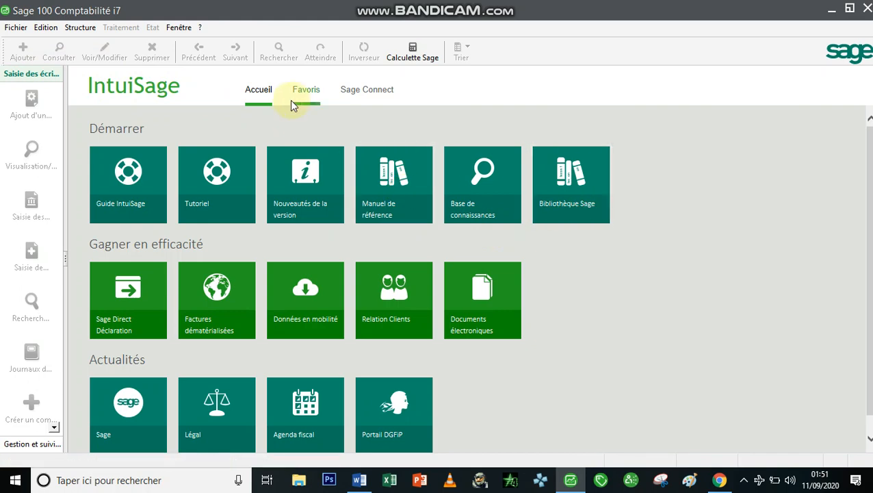
{"action": "left_click", "coordinate": [22, 31]}
Create a new accounting file with raison sociale 'SILUE & FRERES SARL'
{"action": "left_click", "coordinate": [54, 46]}
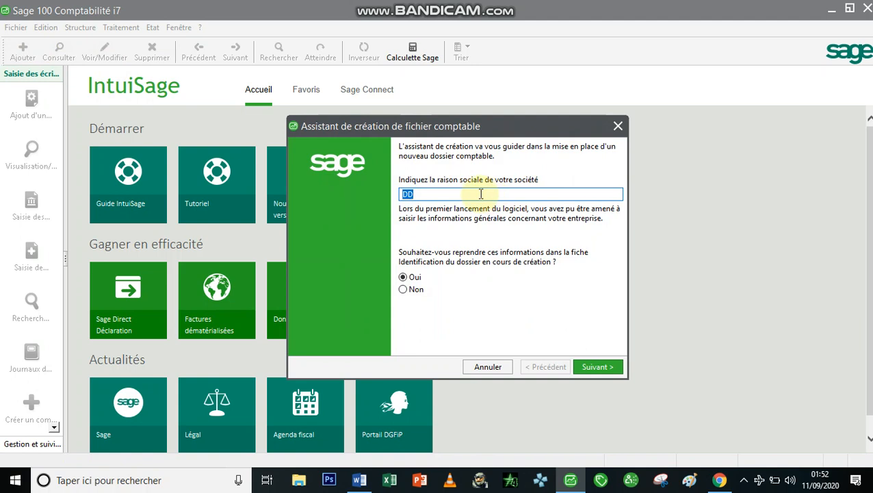
{"action": "type", "text": "SILUE"}
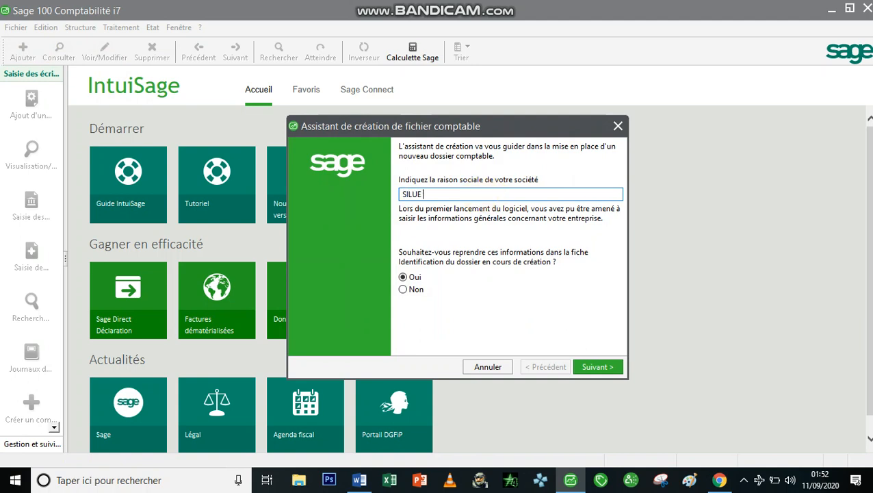
{"action": "type", "text": " &FRERES SARL"}
{"action": "left_click", "coordinate": [427, 194]}
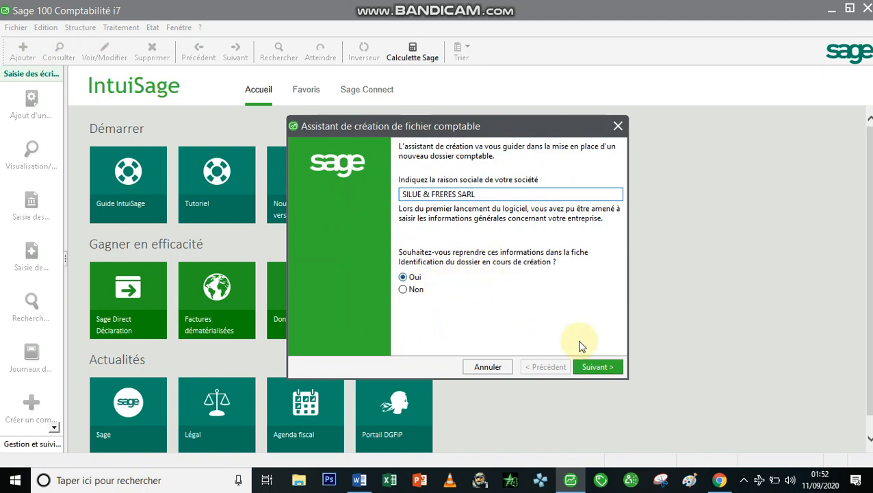
{"action": "left_click", "coordinate": [597, 367]}
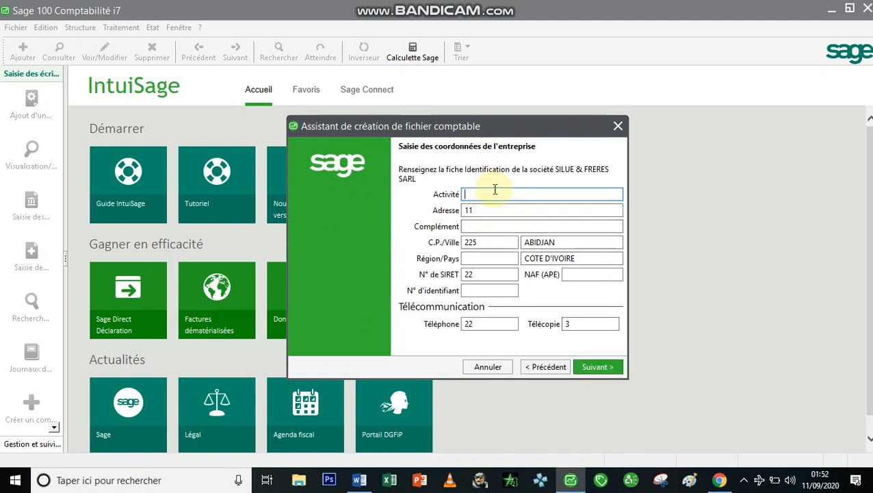
Set the company's activity to ACHAT ET VENTE DE PRODUITS
{"action": "type", "text": "ACHAT  ET VENTE DE PRODUITS"}
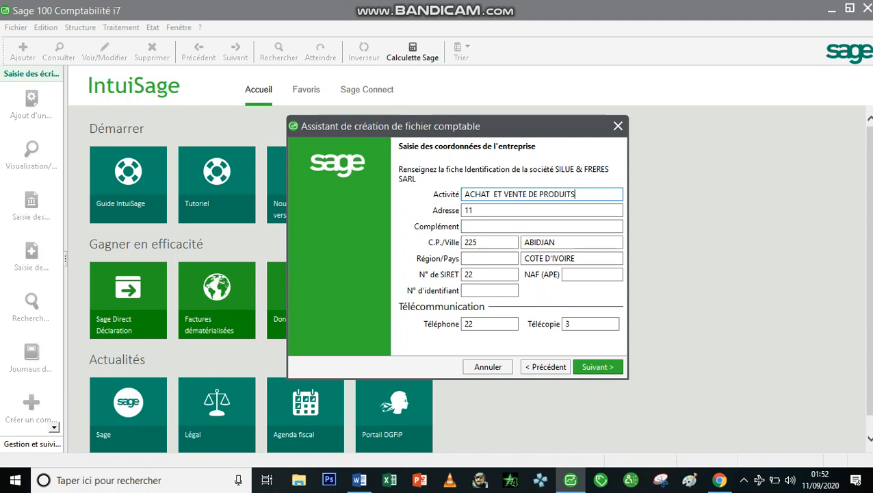
Enter the company's postal address and its address complement
{"action": "key", "text": "Tab"}
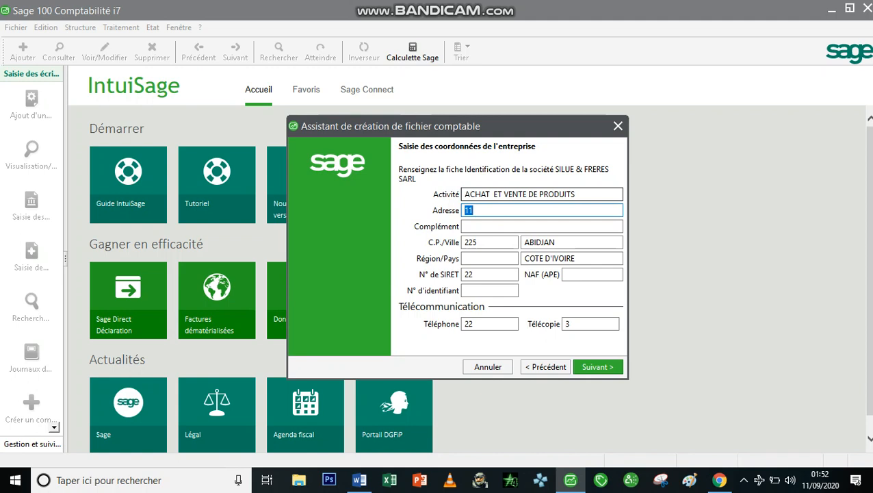
{"action": "type", "text": "08 BP 3467 ABJ 08"}
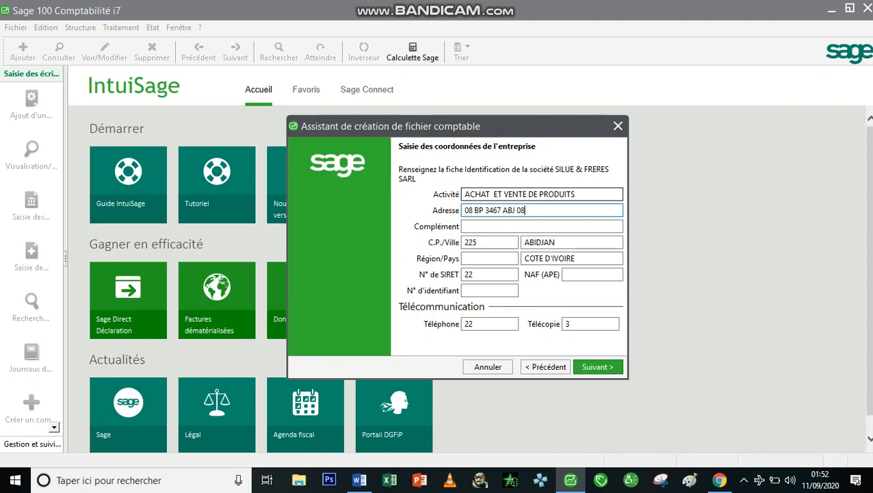
{"action": "left_click", "coordinate": [465, 227]}
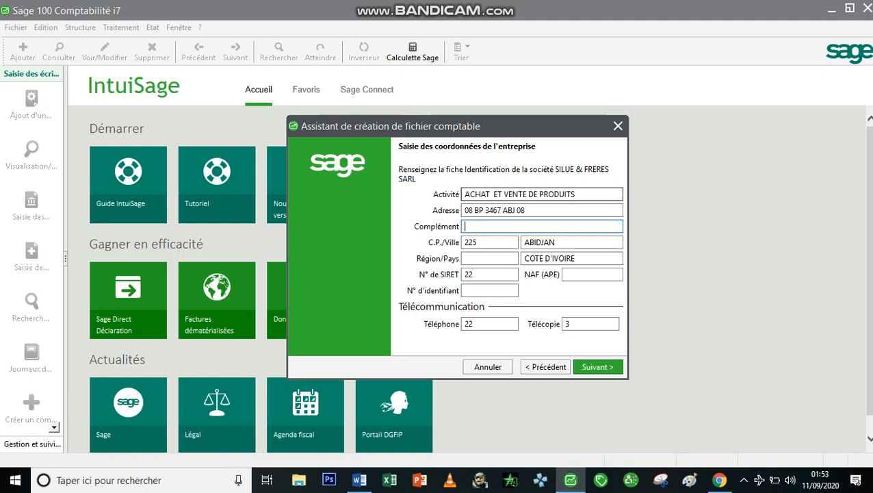
{"action": "type", "text": "ABOBO, SOGEPHIA,"}
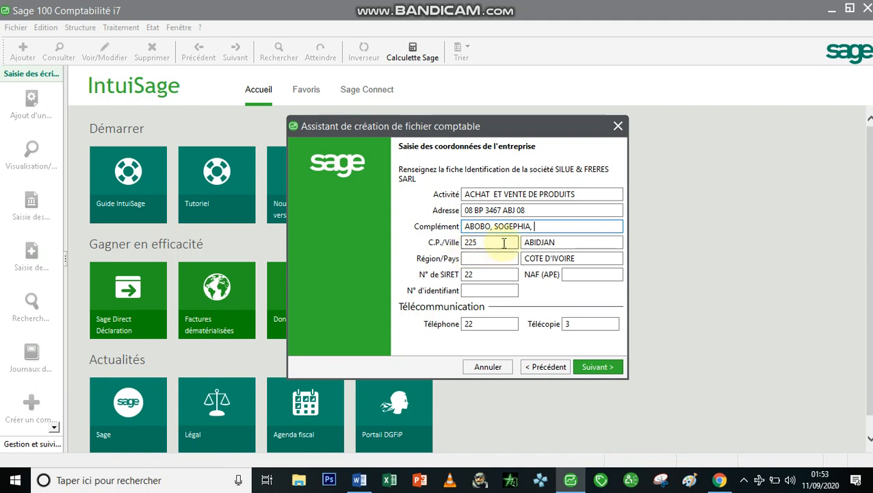
Set the region to UEMOA and clear the old SIRET number
{"action": "left_click", "coordinate": [492, 258]}
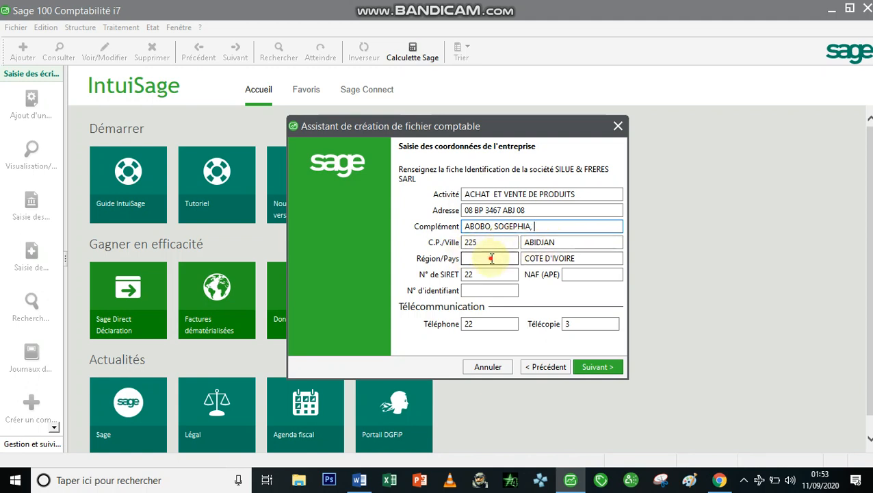
{"action": "type", "text": "UE"}
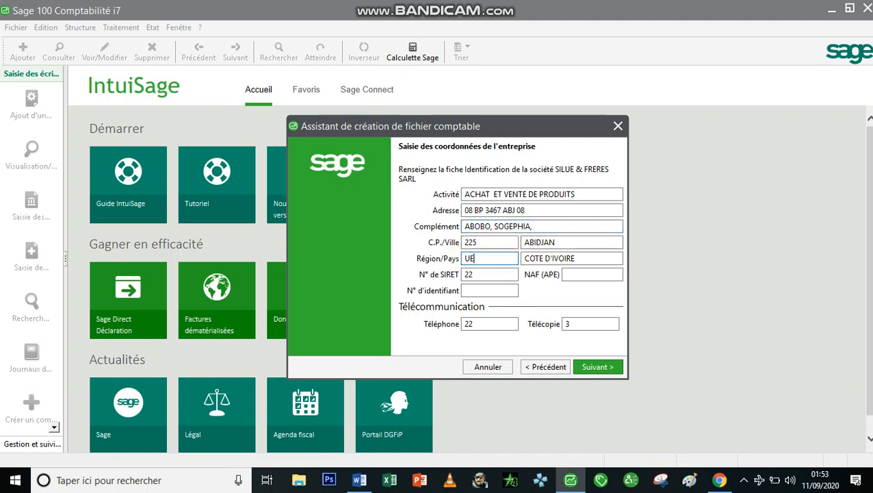
{"action": "type", "text": "MOA"}
{"action": "left_click", "coordinate": [479, 274]}
{"action": "key", "text": "BackSpace"}
{"action": "key", "text": "BackSpace"}
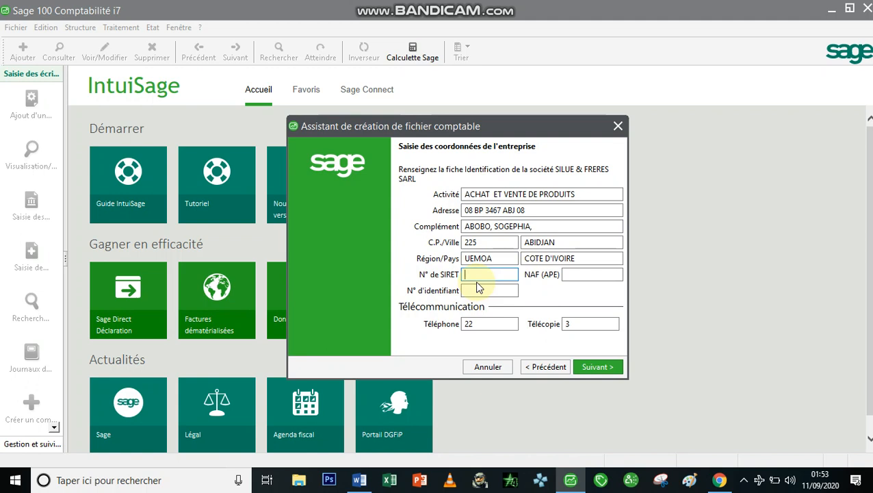
Enter the company's SIRET number and identification number
{"action": "key", "text": "Tab"}
{"action": "key", "text": "Tab"}
Replace the company's telephone number and continue to the fiscal-year page
{"action": "left_click_drag", "start_coordinate": [477, 327], "coordinate": [445, 329]}
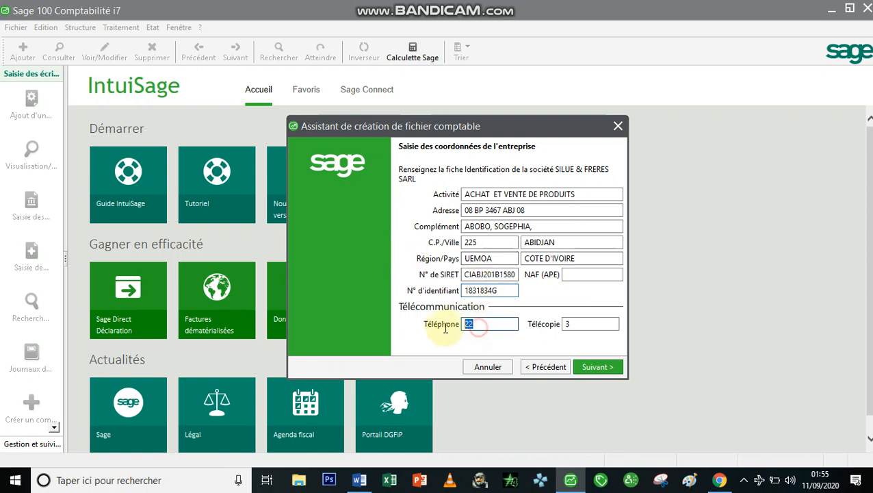
{"action": "key", "text": "BackSpace"}
{"action": "type", "text": "67"}
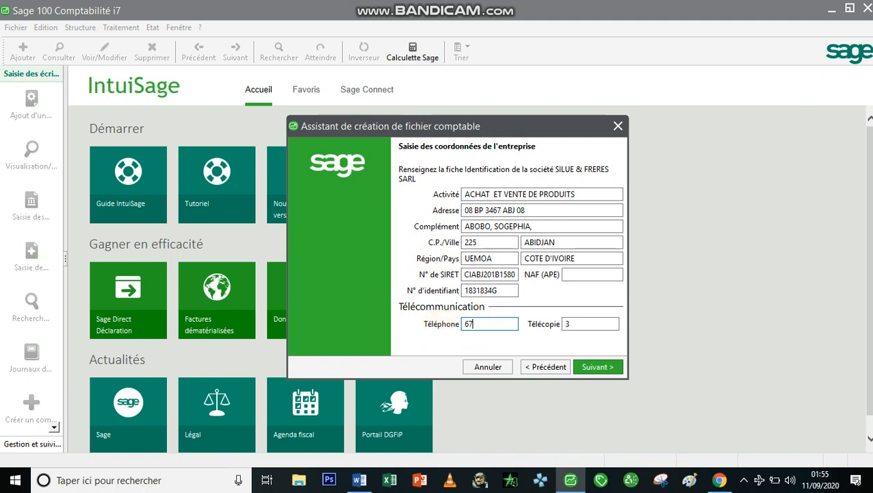
{"action": "type", "text": "-37-45-37"}
{"action": "left_click", "coordinate": [577, 323]}
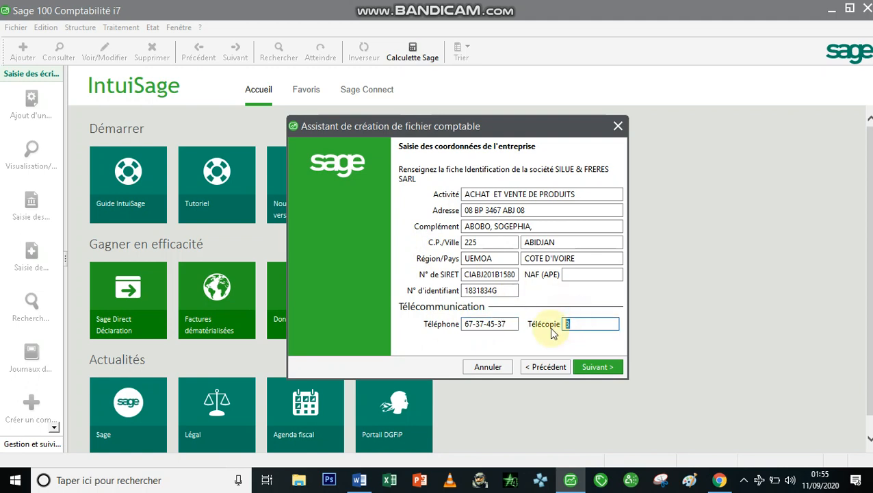
{"action": "left_click", "coordinate": [598, 367]}
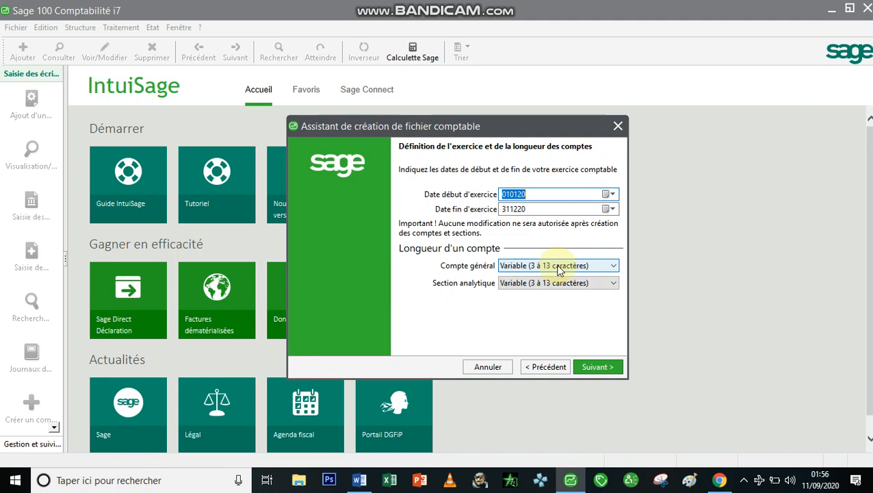
Keep the fiscal year 010120 to 311220 with variable account lengths
{"action": "left_click", "coordinate": [595, 366]}
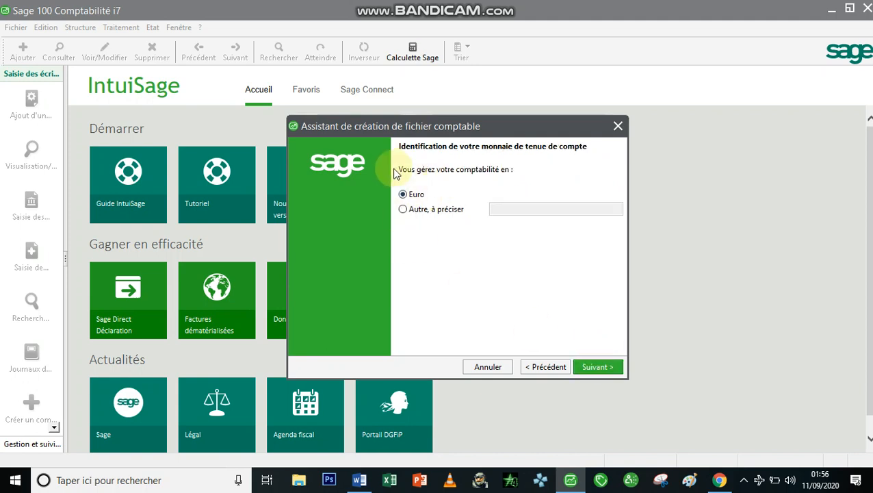
Use FRANC CFA as the accounting currency, with 0 decimals and ISO code XOF
{"action": "left_click", "coordinate": [403, 210]}
{"action": "left_click", "coordinate": [498, 210]}
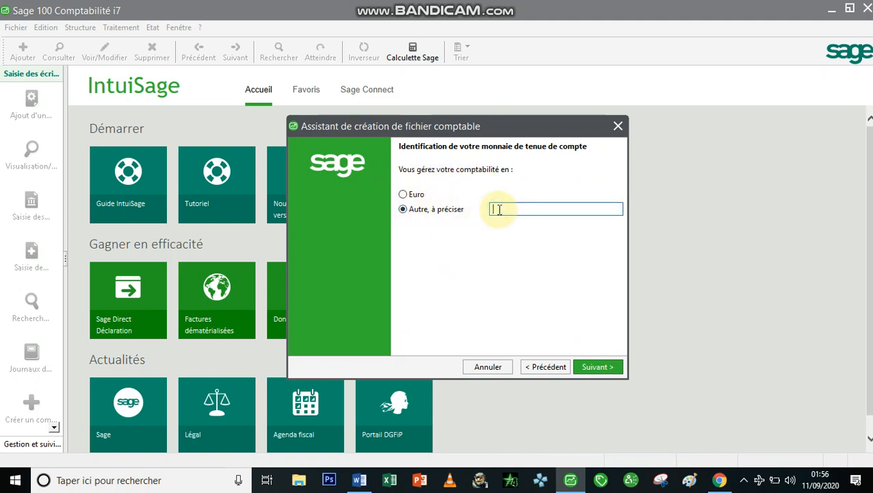
{"action": "type", "text": "FRA"}
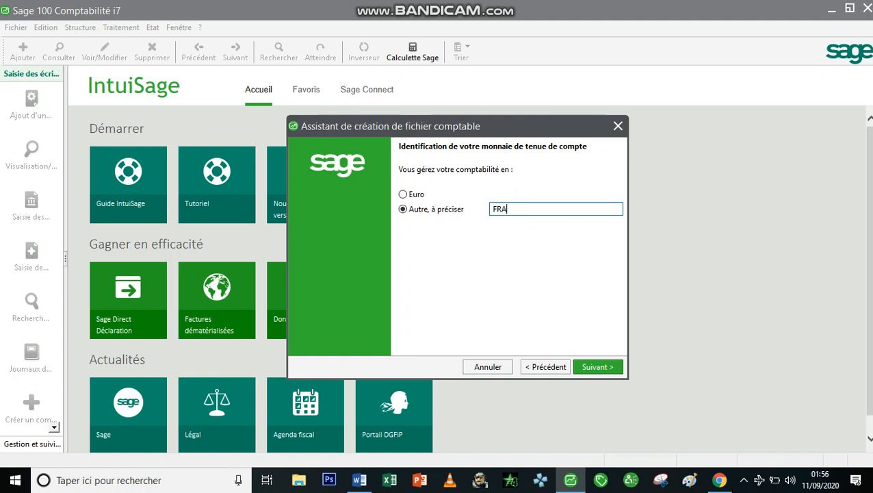
{"action": "type", "text": "NC CFA"}
{"action": "left_click", "coordinate": [613, 368]}
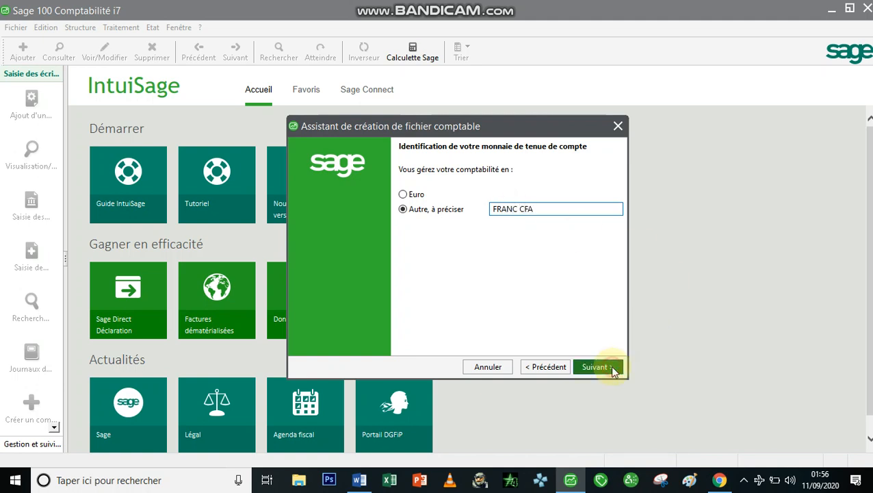
{"action": "key", "text": "BackSpace"}
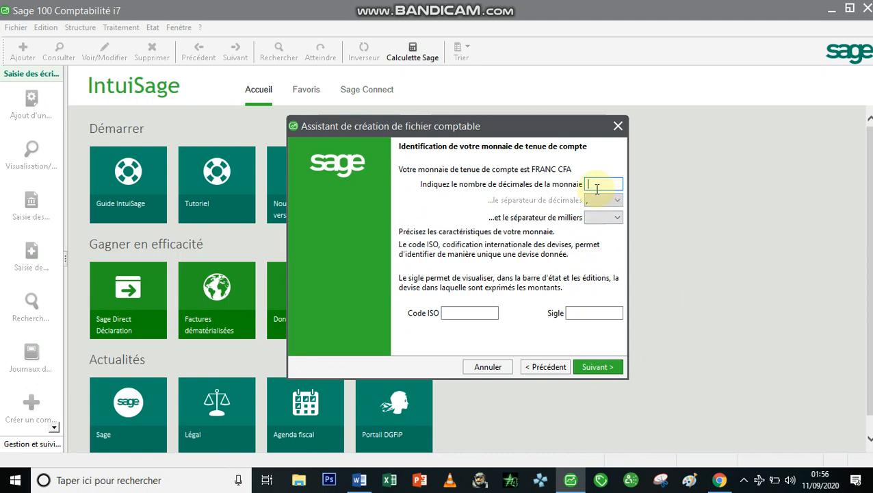
{"action": "left_click", "coordinate": [468, 315]}
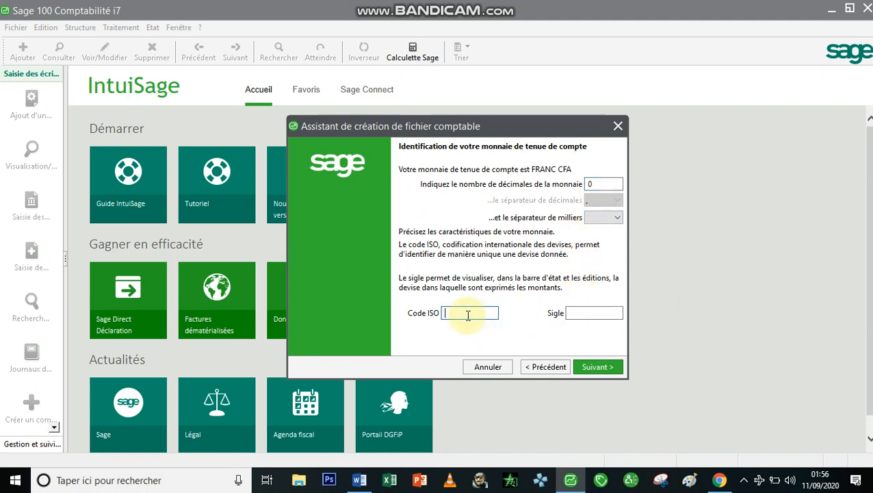
{"action": "type", "text": "XOF"}
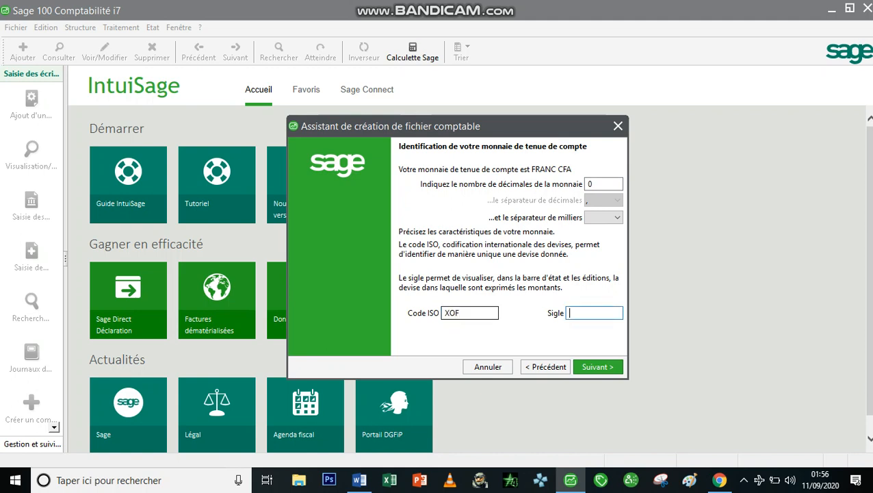
{"action": "type", "text": " CFA"}
{"action": "left_click", "coordinate": [609, 368]}
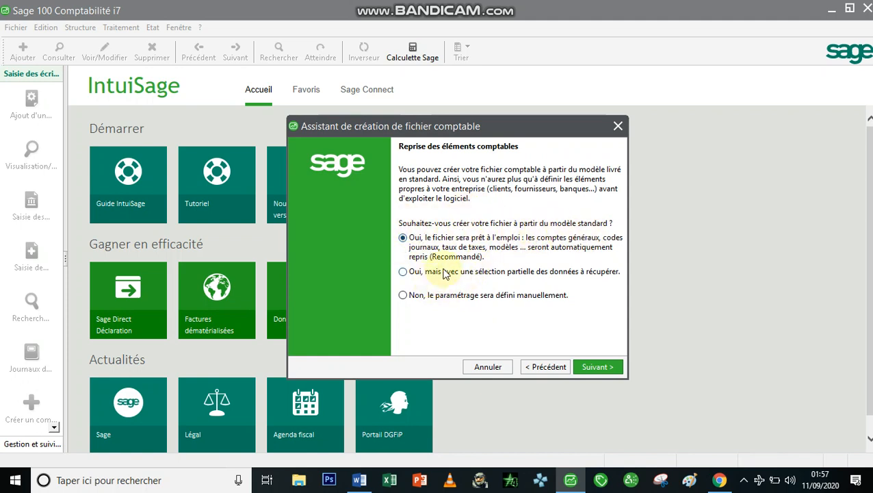
Choose manual setup instead of the standard model for the new file
{"action": "left_click", "coordinate": [403, 295]}
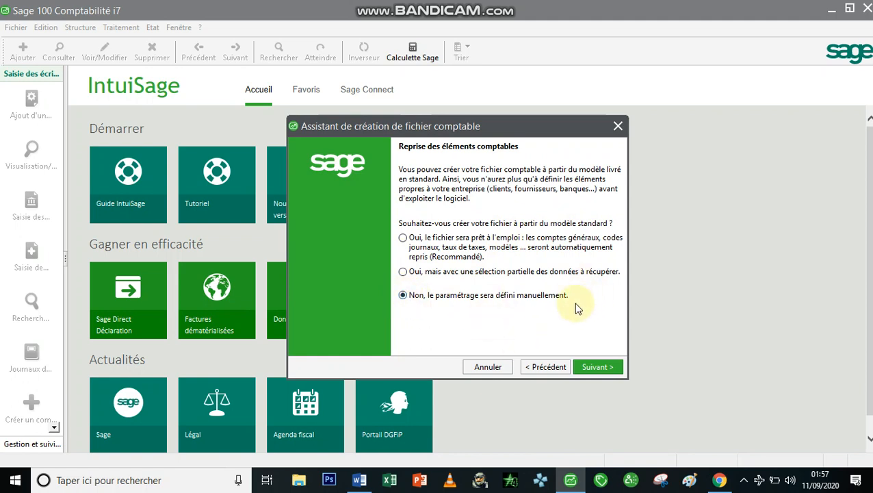
{"action": "left_click", "coordinate": [597, 368]}
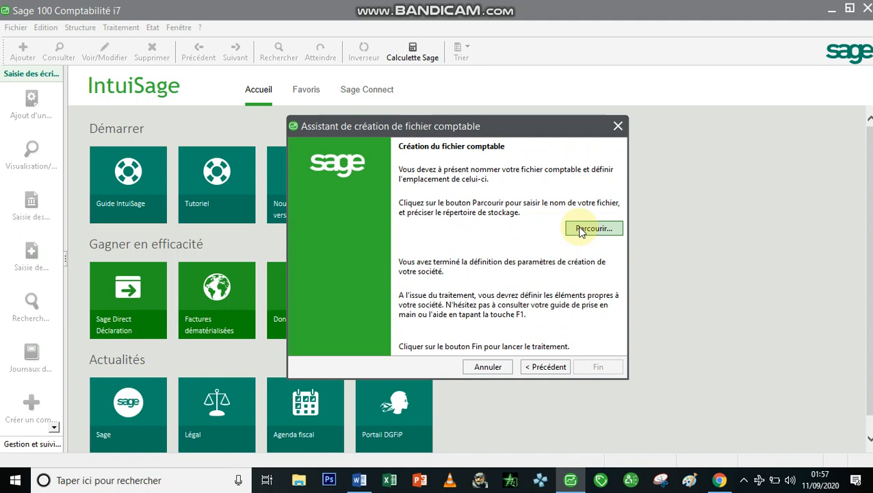
Save the file on the desktop as SILUE FRERES SARL.mae and create it
{"action": "left_click", "coordinate": [580, 231]}
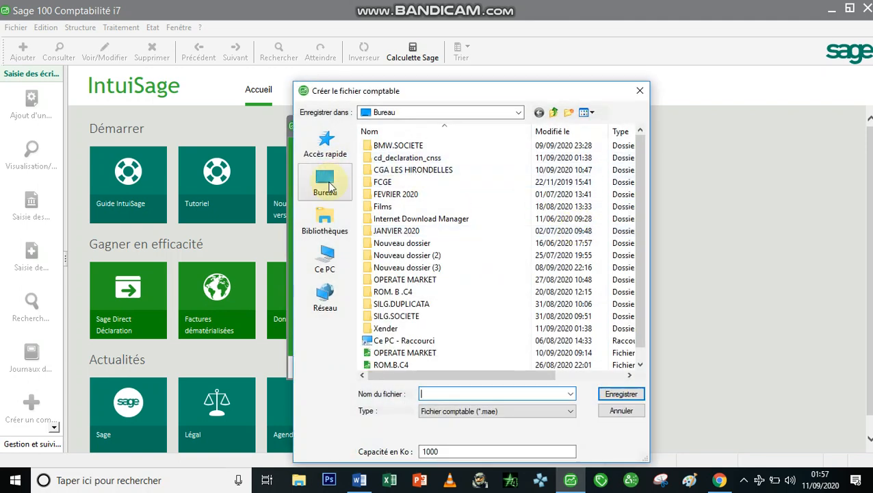
{"action": "left_click", "coordinate": [330, 186]}
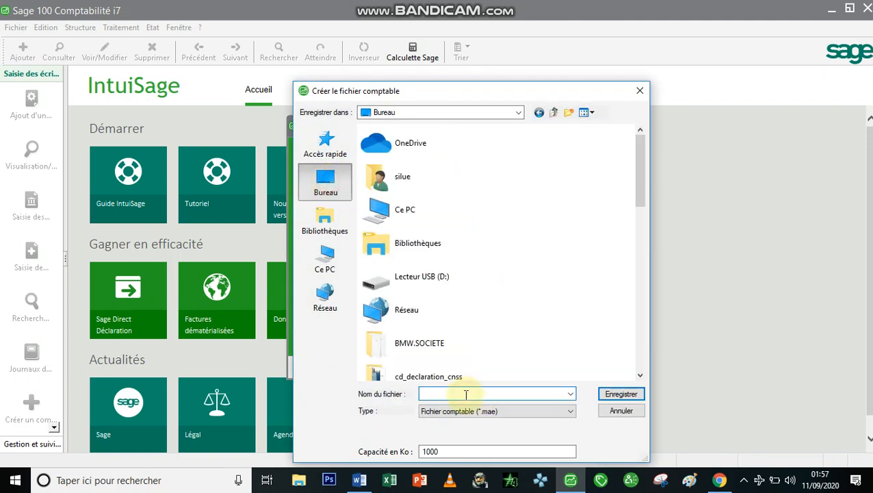
{"action": "type", "text": "SI"}
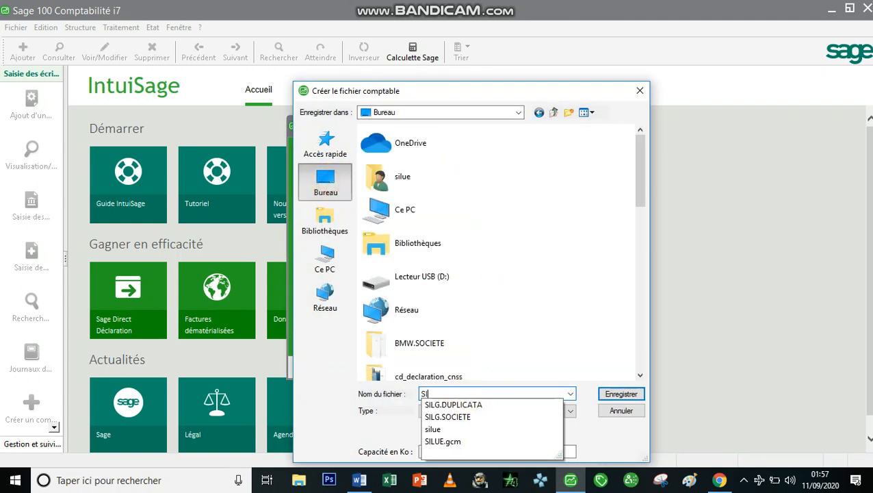
{"action": "type", "text": "LUE"}
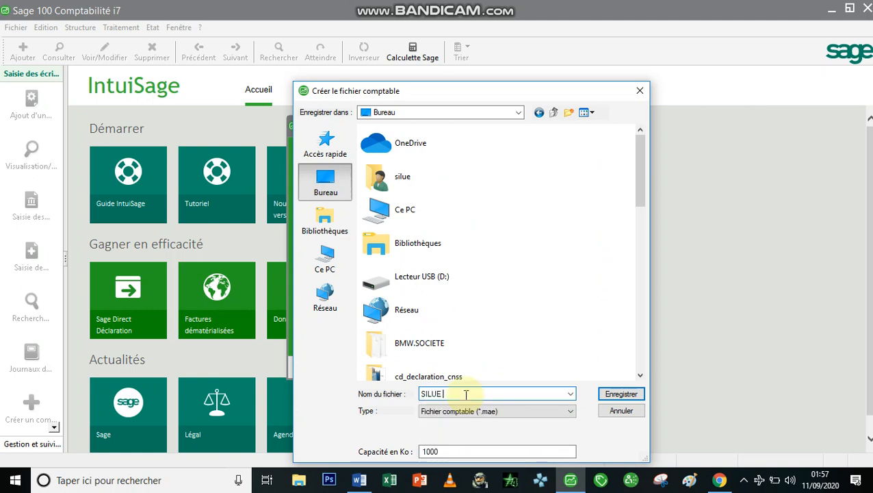
{"action": "type", "text": " 8 "}
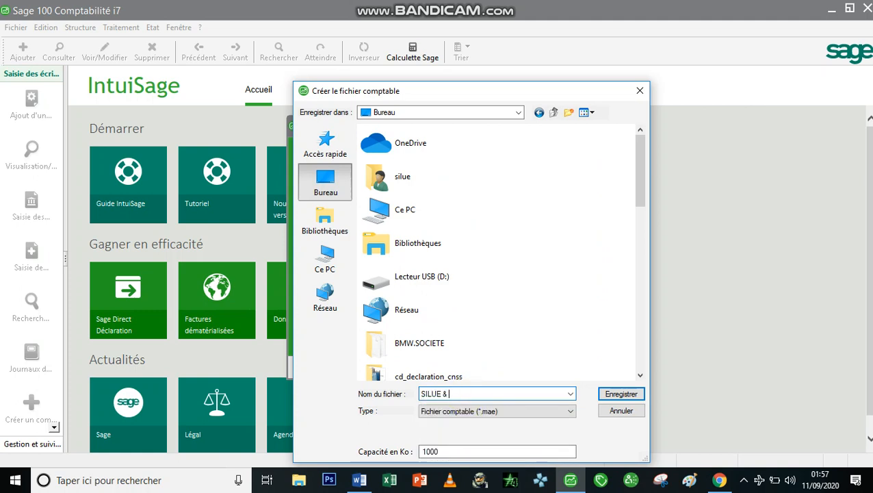
{"action": "type", "text": "FRERES SARL"}
{"action": "key", "text": "Return"}
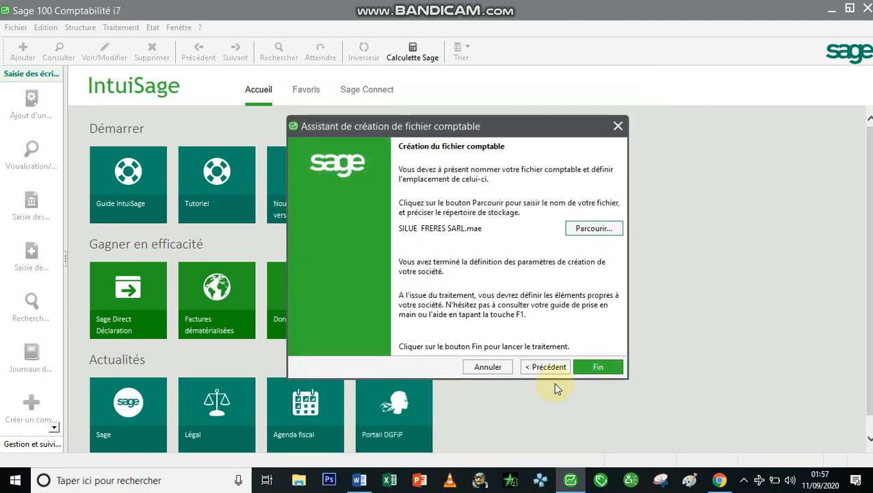
{"action": "left_click", "coordinate": [600, 367]}
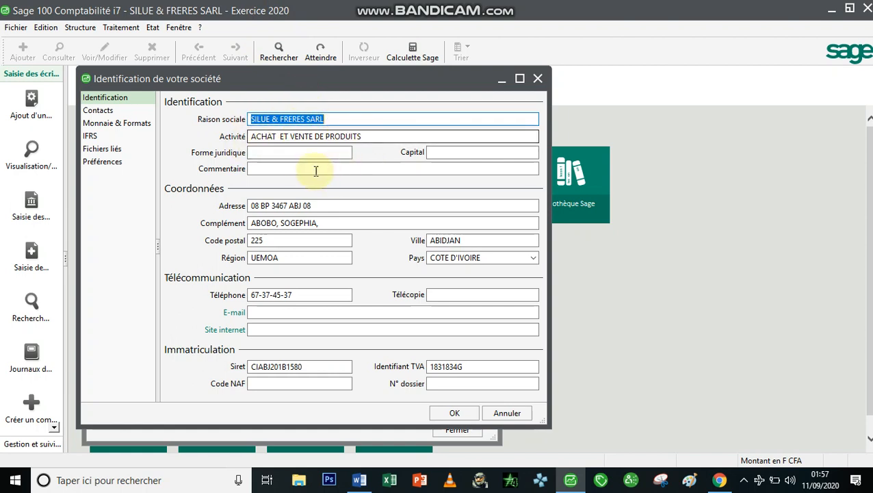
Enter capital 5000000 and legal form SARL UNI-PERSONNELLE
{"action": "left_click", "coordinate": [448, 153]}
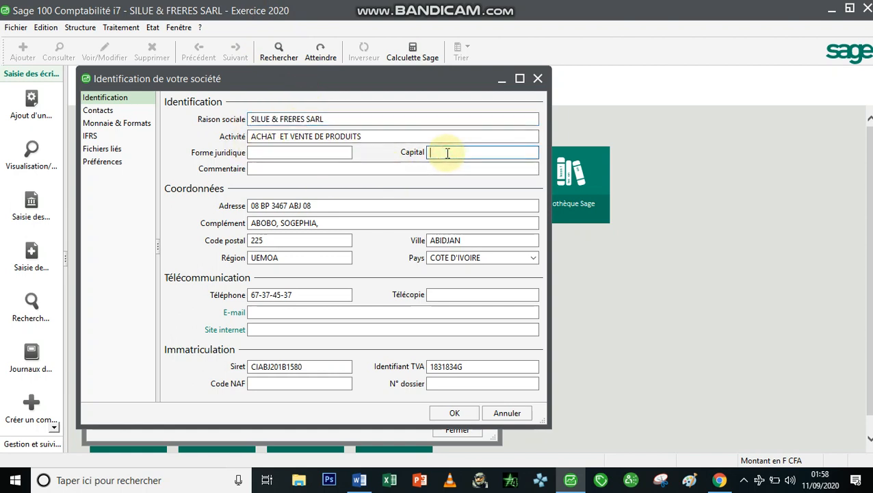
{"action": "type", "text": "5000"}
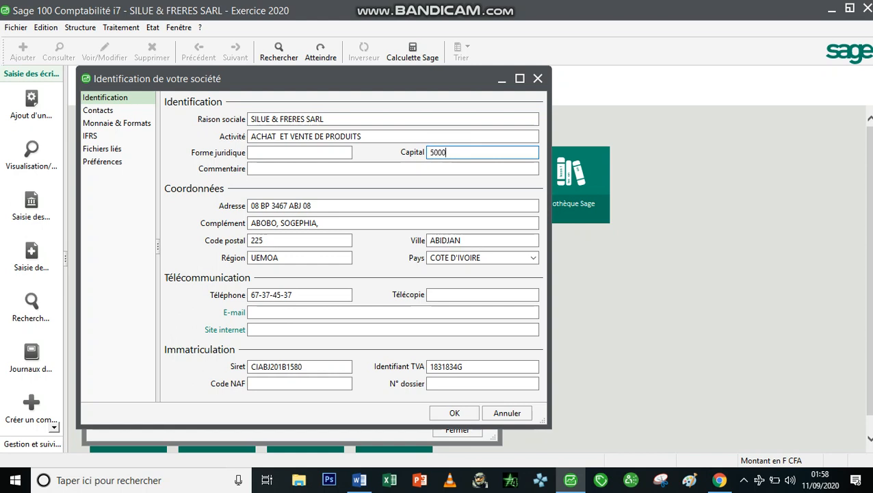
{"action": "type", "text": "000"}
{"action": "left_click", "coordinate": [316, 152]}
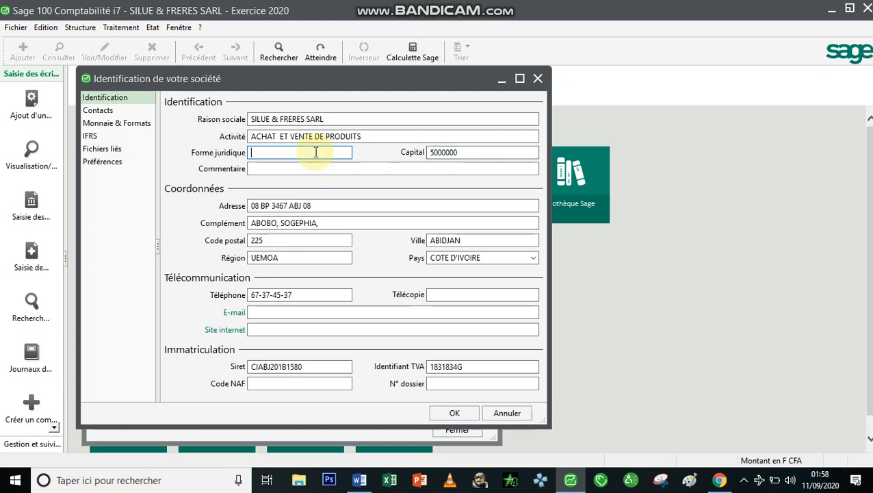
{"action": "type", "text": "SARL"}
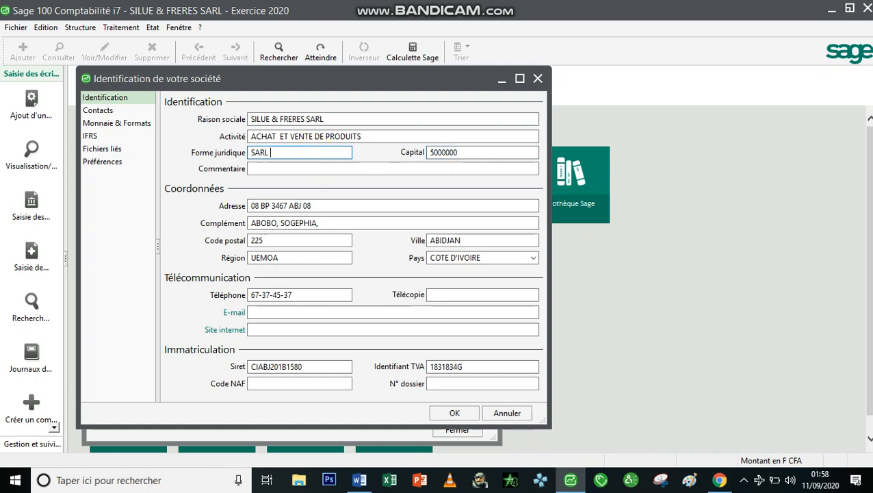
{"action": "type", "text": " UNI-PERSONNEL"}
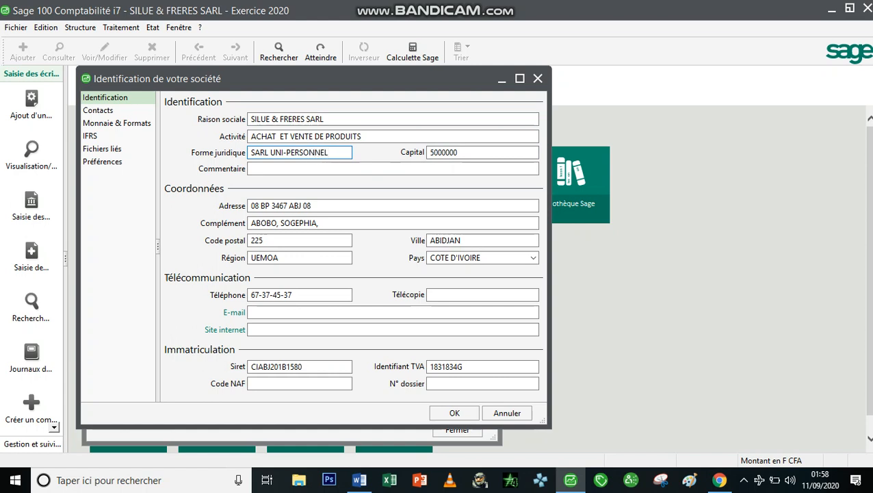
{"action": "type", "text": "LE"}
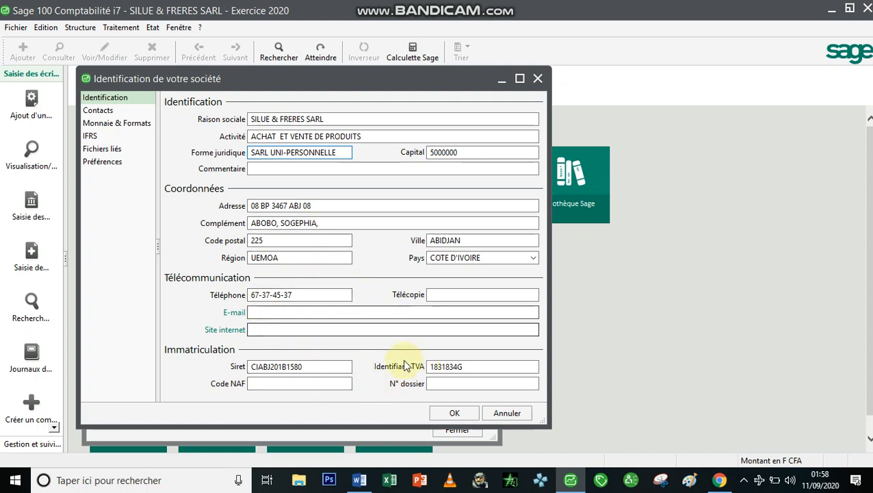
{"action": "left_click", "coordinate": [308, 367]}
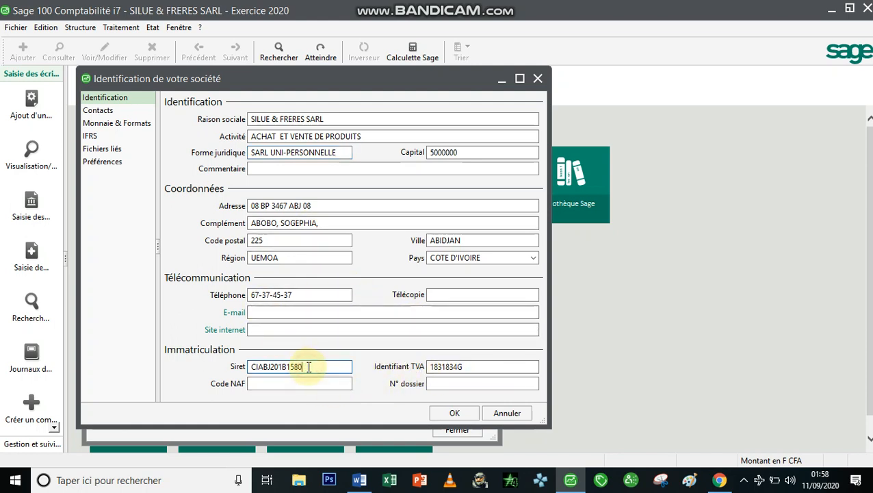
Save the SILUE & FRERES SARL identification with OK and close Paramètres société
{"action": "left_click", "coordinate": [455, 412]}
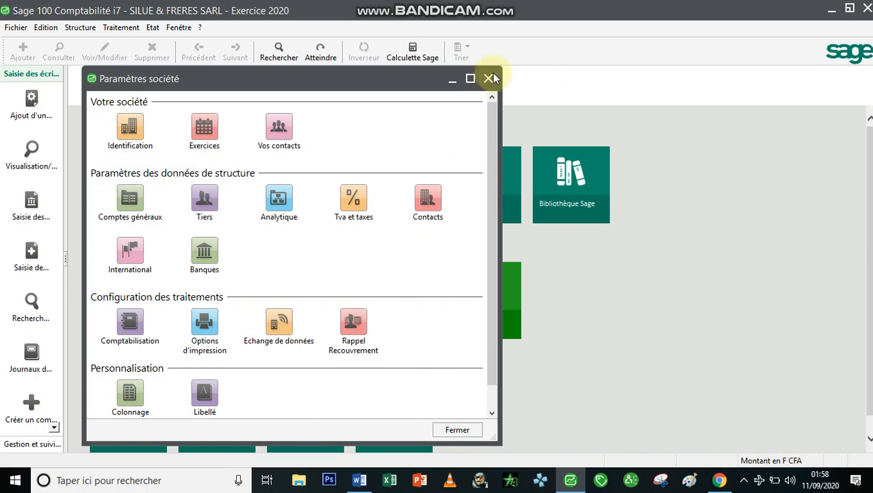
{"action": "left_click", "coordinate": [490, 74]}
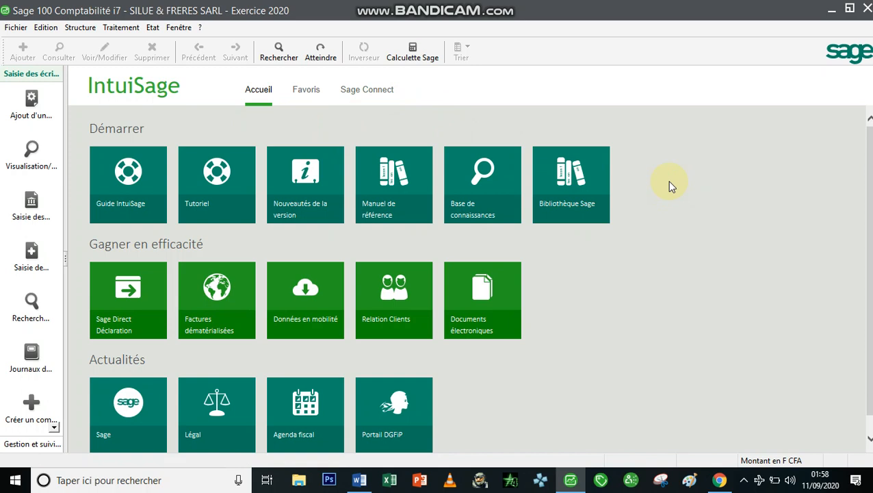
{"action": "left_click", "coordinate": [79, 26]}
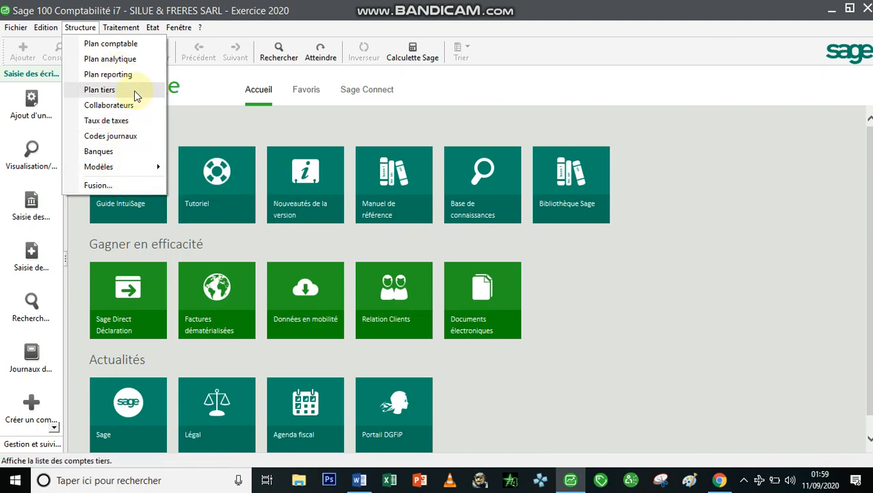
{"action": "mouse_move", "coordinate": [121, 35]}
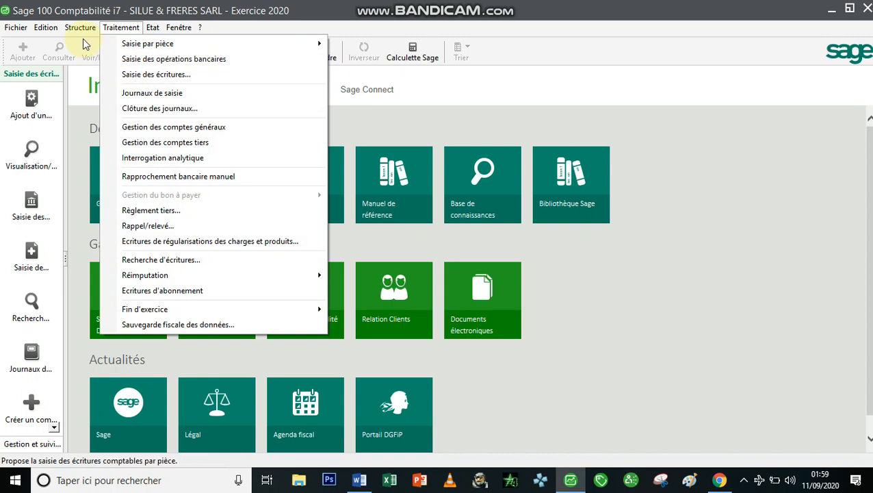
{"action": "mouse_move", "coordinate": [43, 29]}
{"action": "mouse_move", "coordinate": [91, 30]}
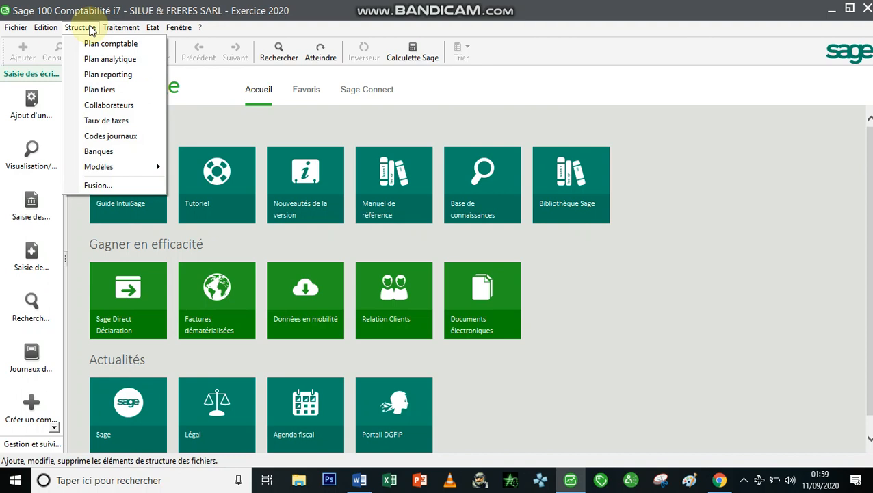
{"action": "left_click", "coordinate": [15, 27]}
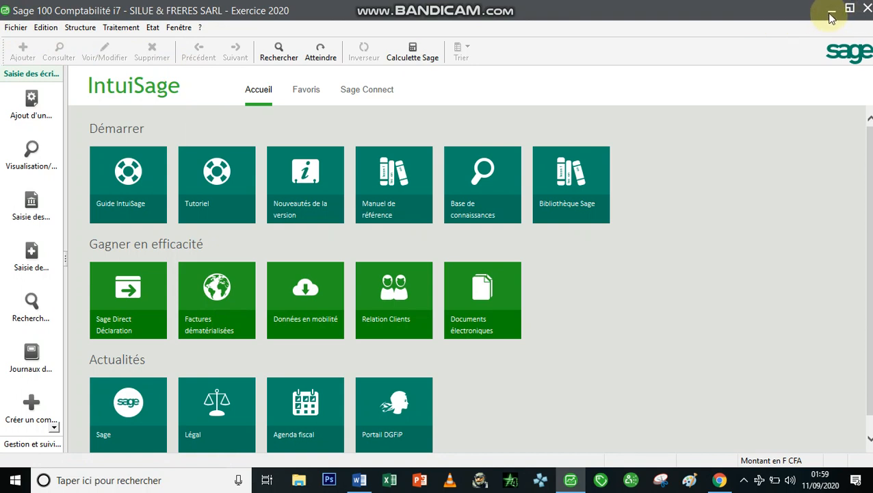
{"action": "left_click", "coordinate": [743, 480]}
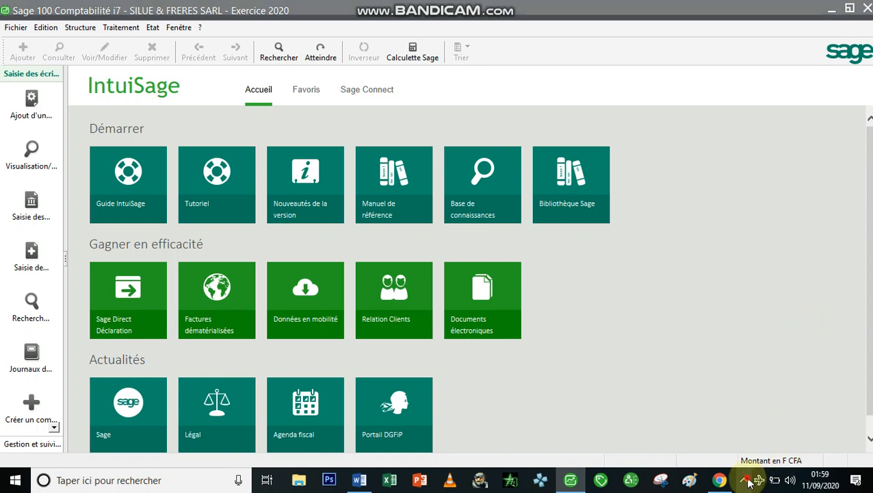